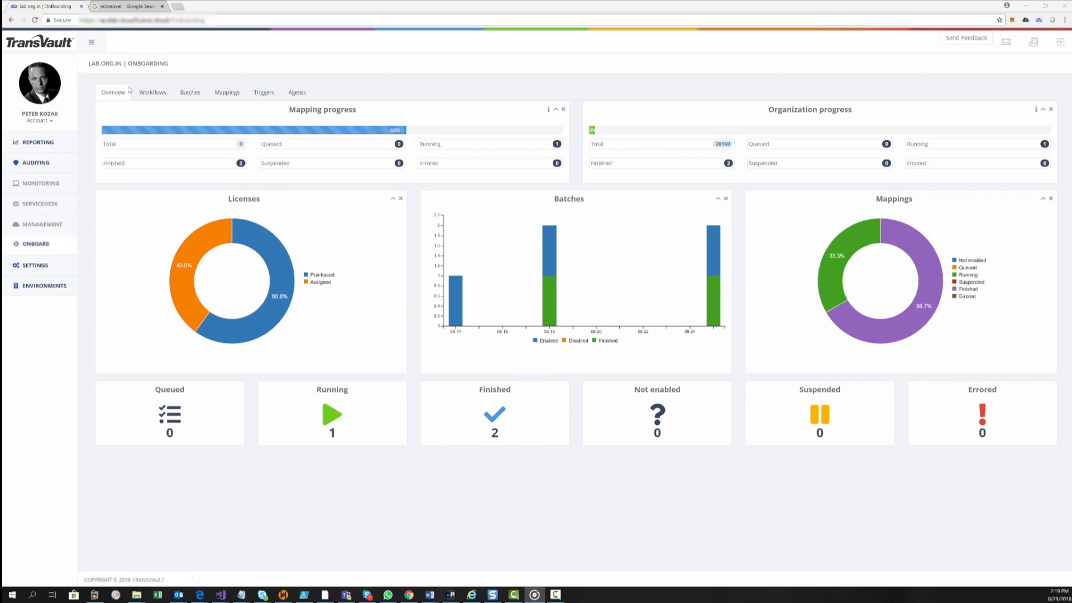
Step: Start a workflow from the Users template and place a Move primary to cloud step at the far end of the first row
{"action": "left_click", "coordinate": [151, 93]}
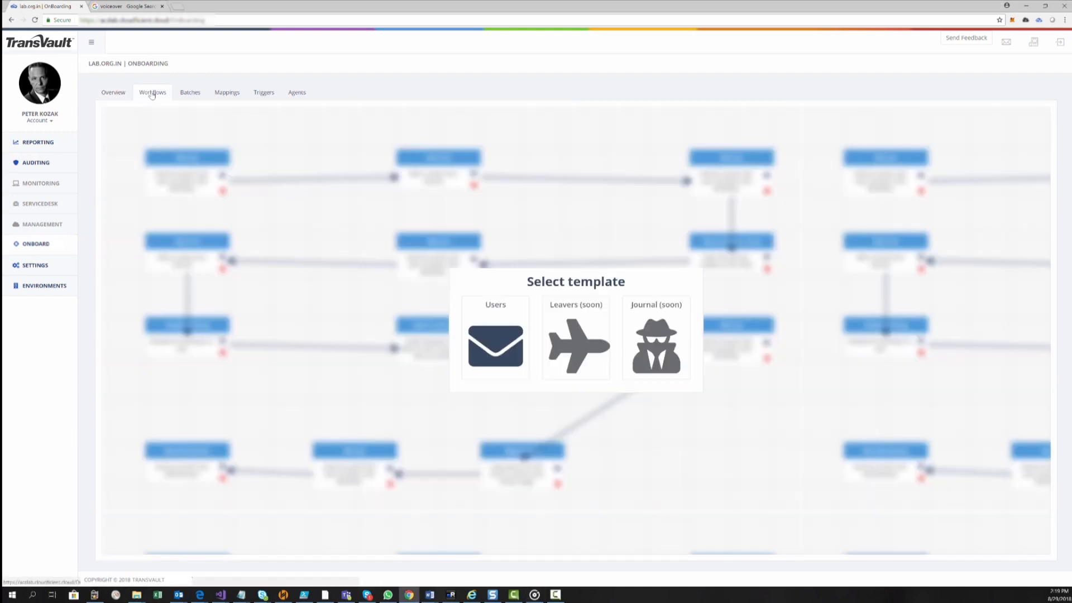
{"action": "left_click", "coordinate": [498, 344]}
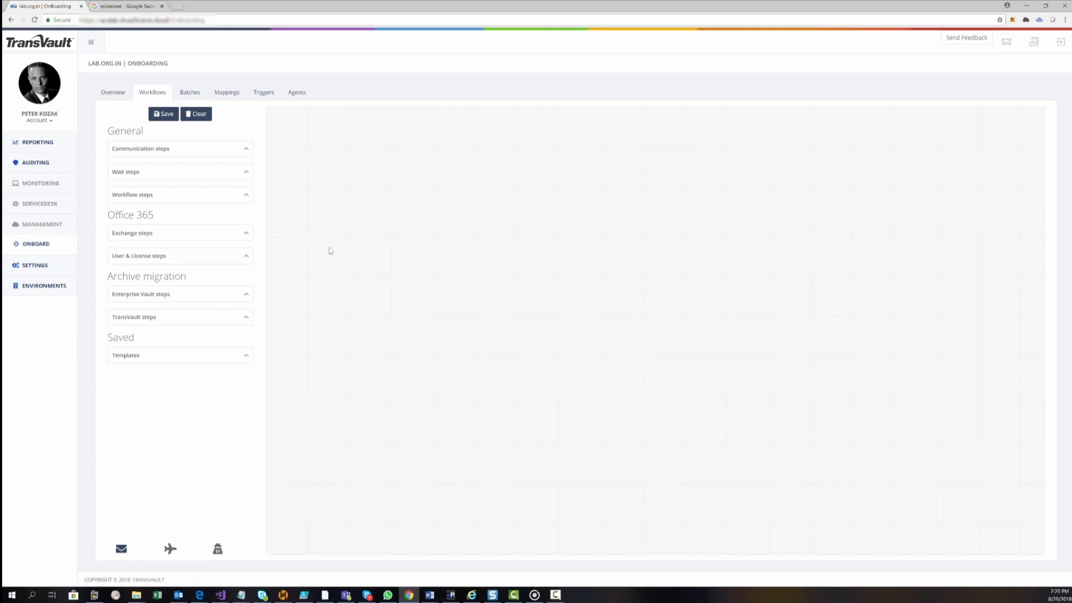
{"action": "left_click", "coordinate": [248, 235]}
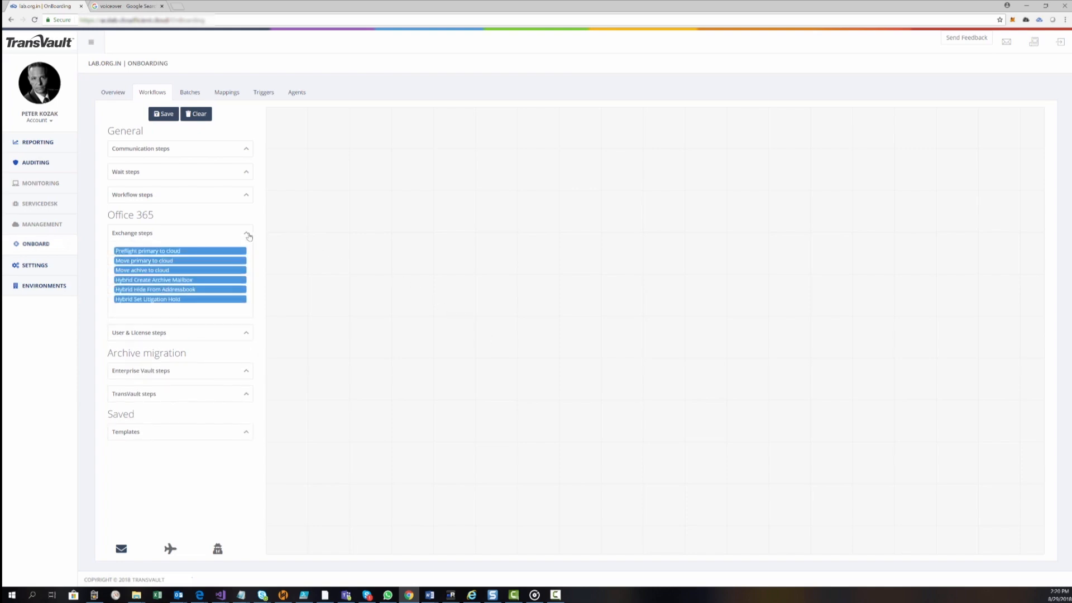
{"action": "left_click_drag", "start_coordinate": [219, 261], "coordinate": [988, 168]}
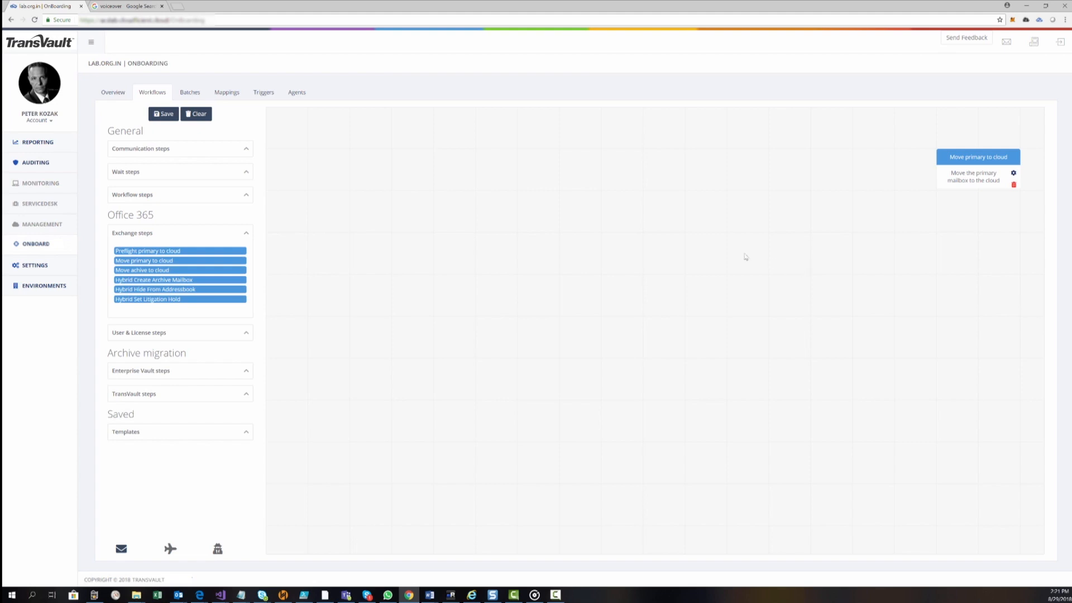
Step: Add a Mail user step at the start of the first row and a Wait time step beside it
{"action": "left_click", "coordinate": [244, 150]}
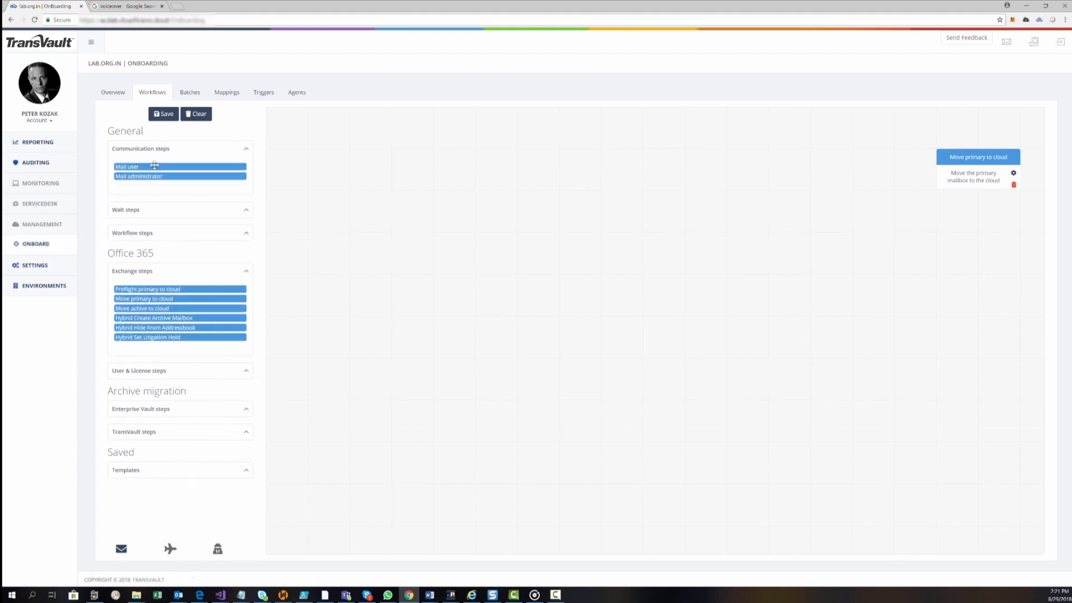
{"action": "left_click_drag", "start_coordinate": [154, 166], "coordinate": [332, 162]}
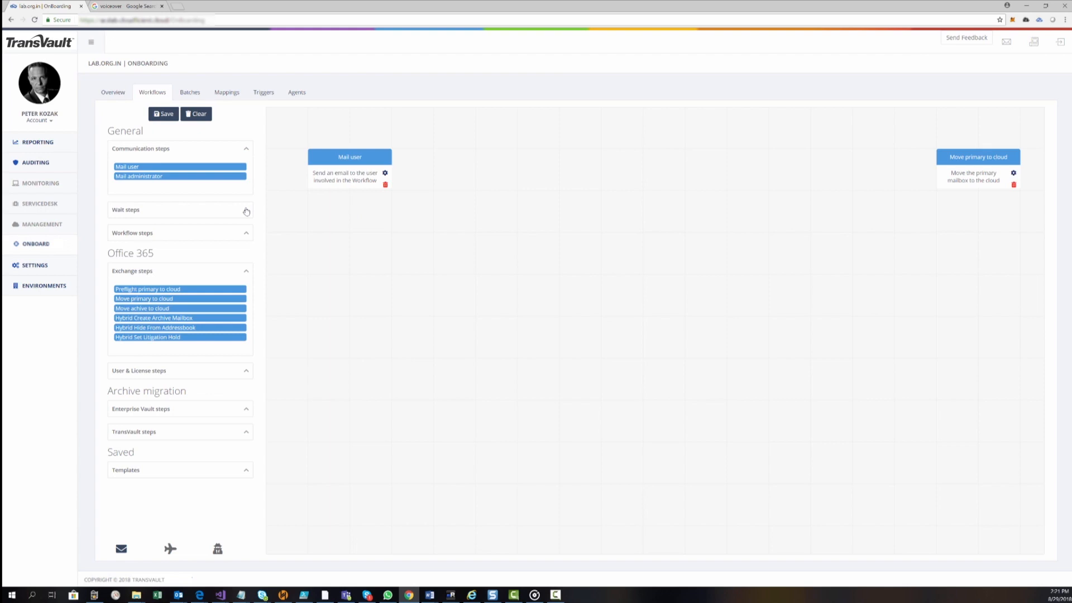
{"action": "left_click", "coordinate": [246, 211]}
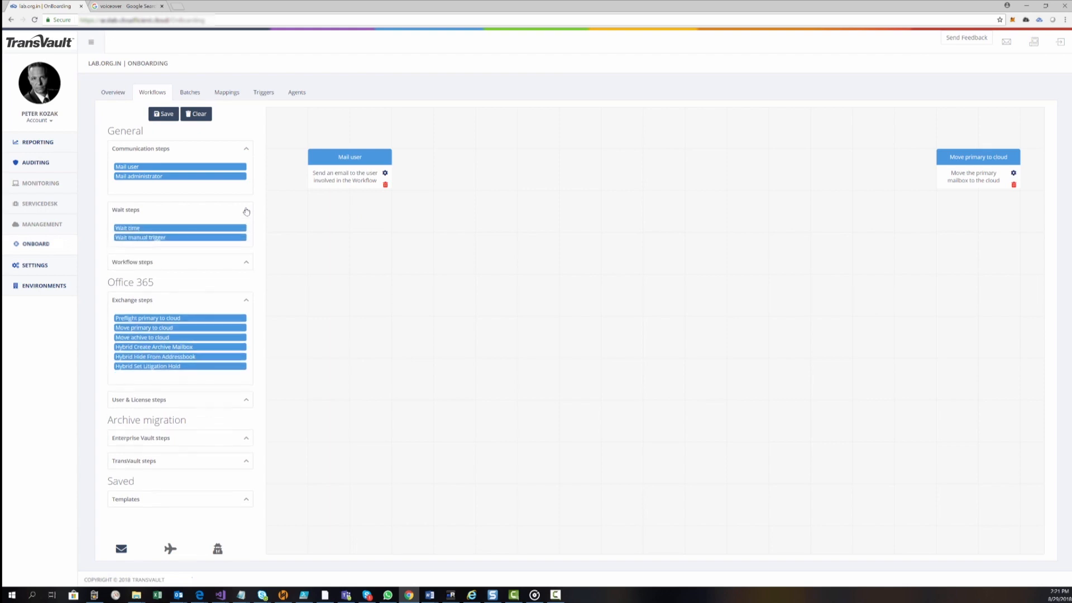
{"action": "left_click_drag", "start_coordinate": [184, 231], "coordinate": [503, 162]}
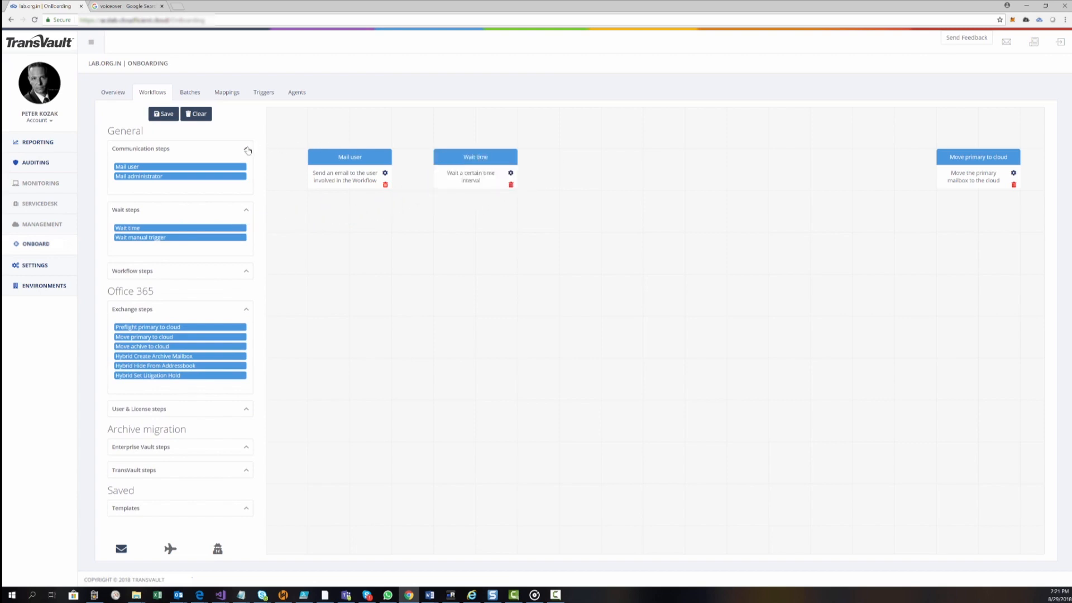
{"action": "left_click", "coordinate": [246, 148]}
{"action": "left_click", "coordinate": [246, 174]}
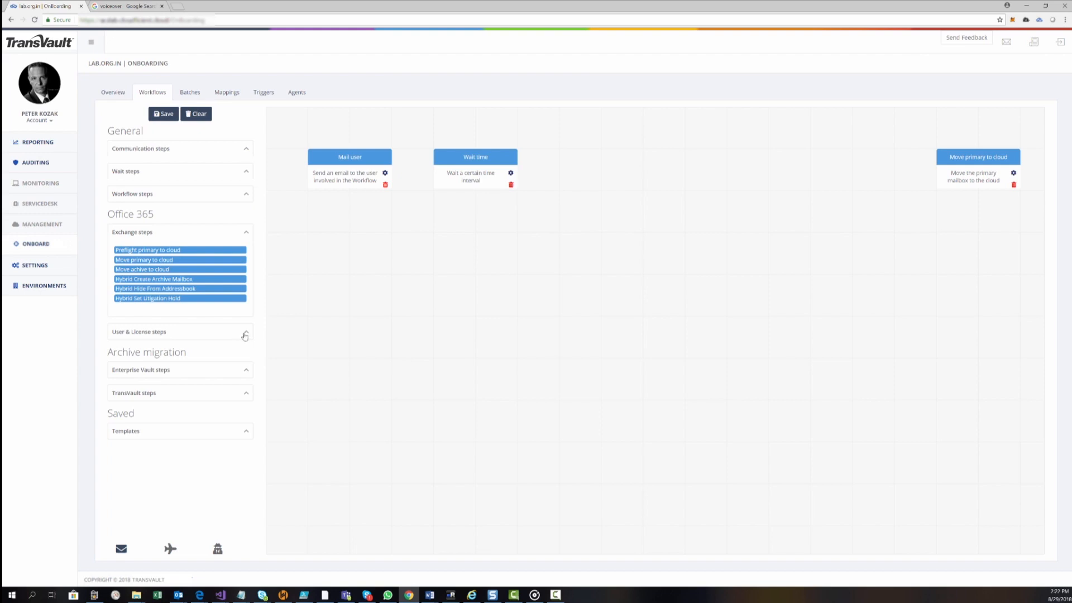
Step: Add an Add user to group step after the Wait time step in the first row
{"action": "left_click", "coordinate": [241, 338]}
{"action": "left_click_drag", "start_coordinate": [152, 379], "coordinate": [605, 174]}
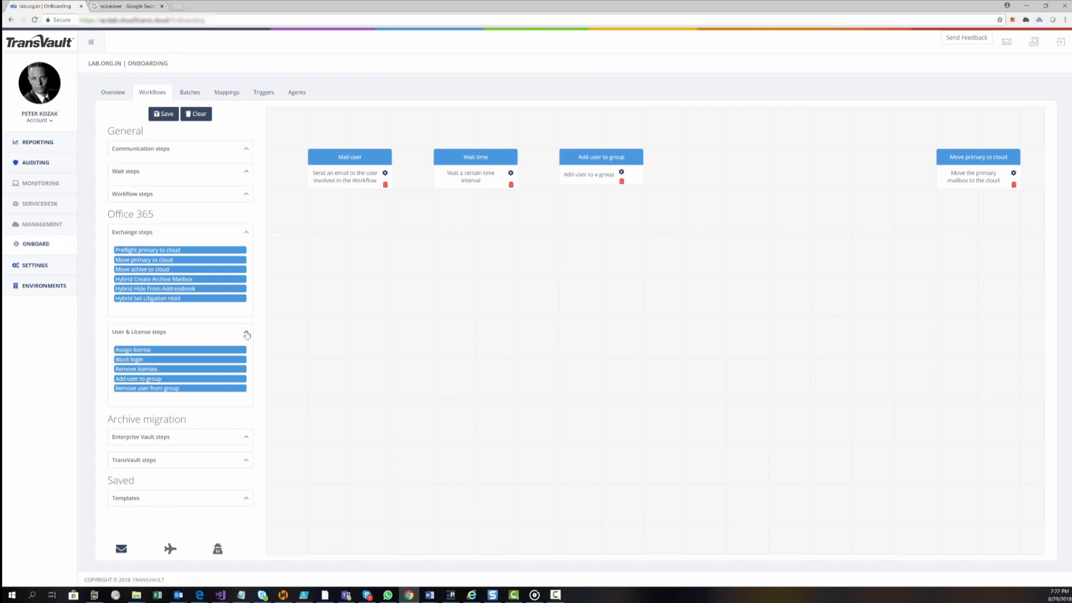
{"action": "left_click", "coordinate": [247, 332]}
{"action": "left_click", "coordinate": [246, 233]}
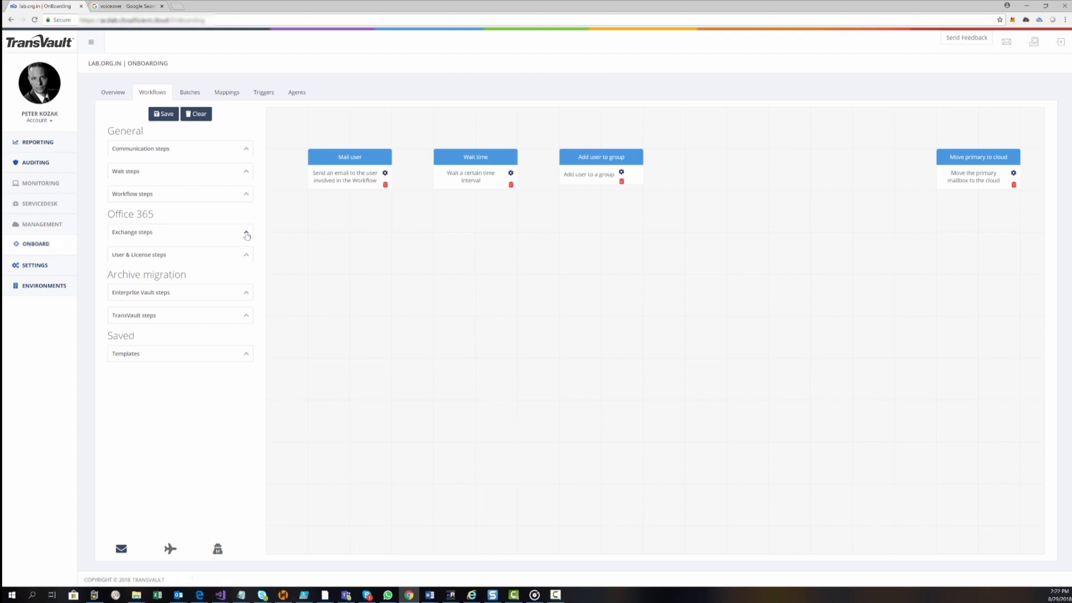
Step: Fill the gap before Move primary to cloud with a second Wait time step and a Disable archiving step
{"action": "left_click", "coordinate": [244, 173]}
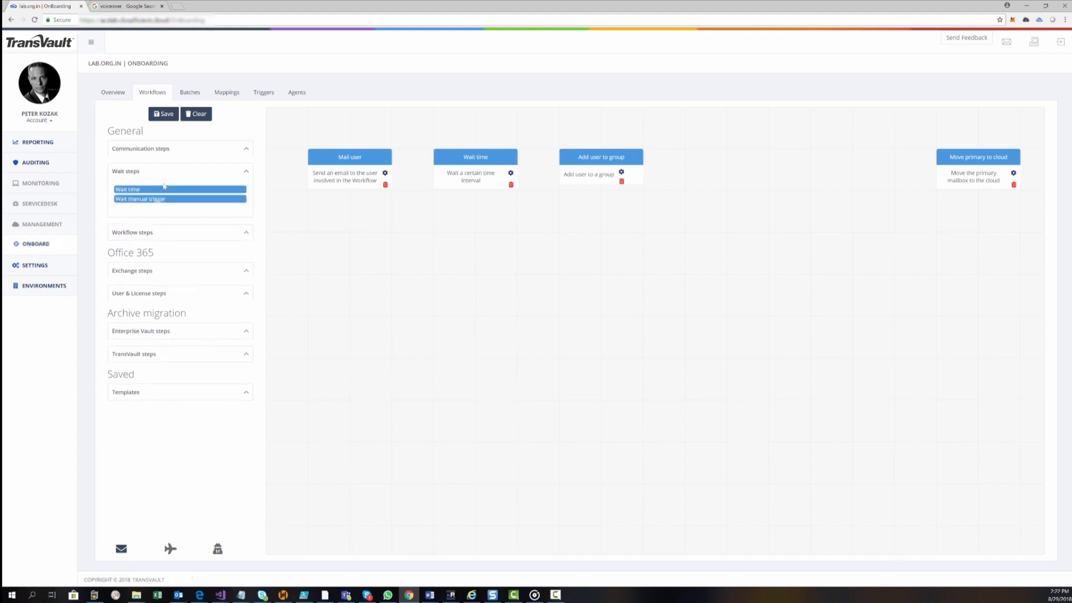
{"action": "left_click_drag", "start_coordinate": [166, 187], "coordinate": [710, 157]}
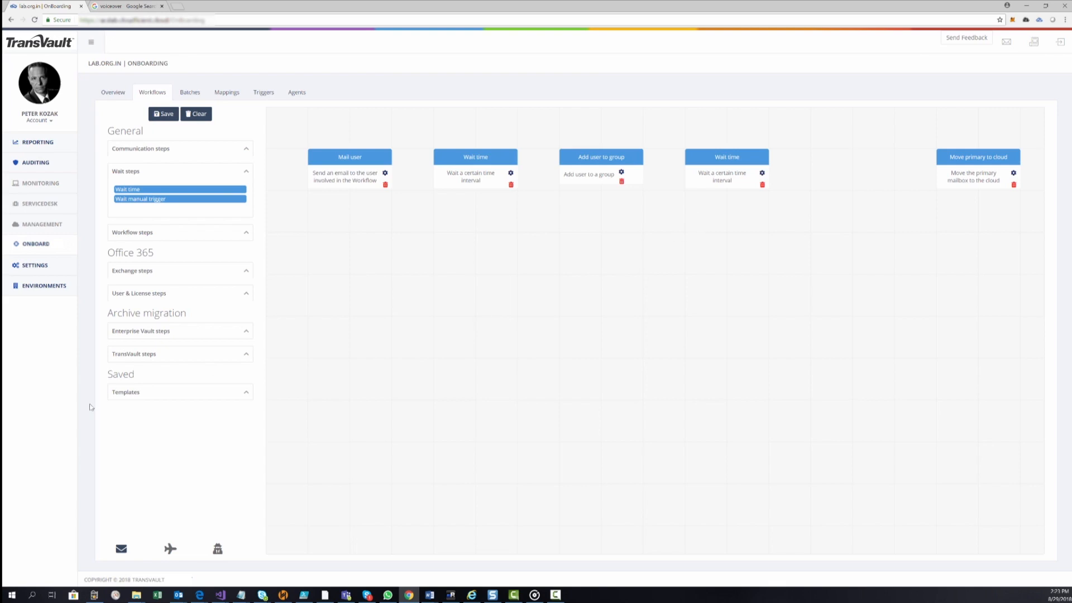
{"action": "left_click", "coordinate": [206, 333]}
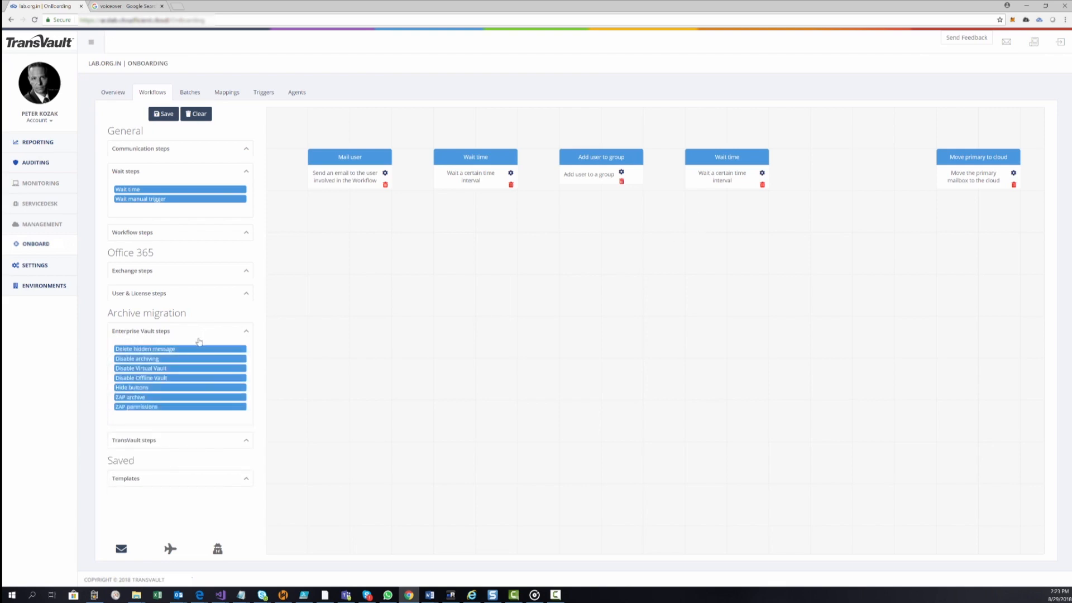
{"action": "left_click_drag", "start_coordinate": [146, 360], "coordinate": [858, 161]}
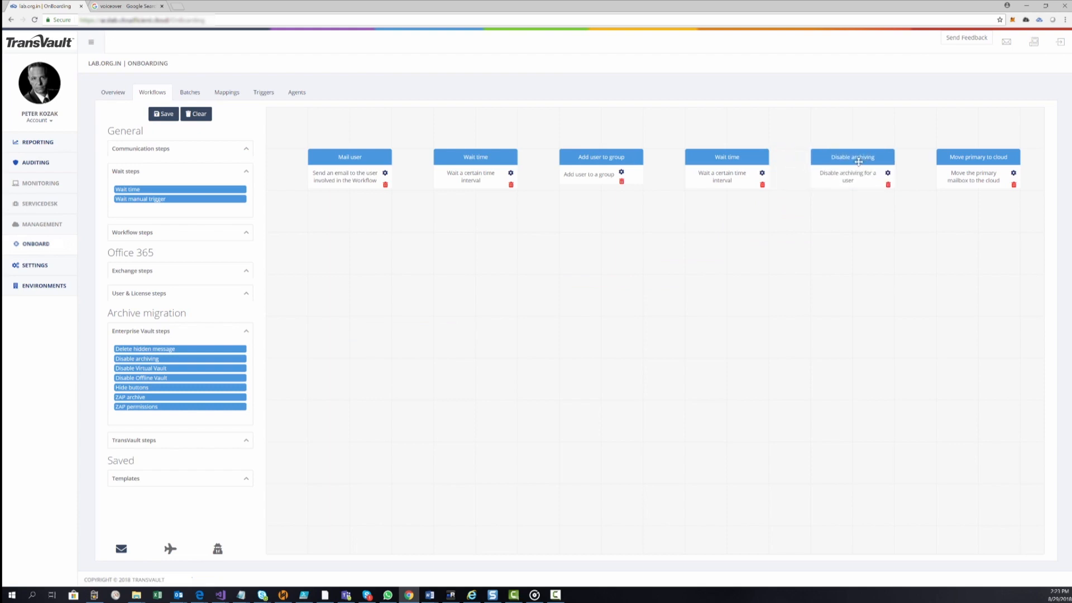
Step: Connect the six first-row steps in sequence from Mail user through to Move primary to cloud
{"action": "left_click_drag", "start_coordinate": [953, 157], "coordinate": [959, 157]}
{"action": "mouse_move", "coordinate": [349, 183]}
{"action": "left_mouse_down"}
{"action": "mouse_move", "coordinate": [455, 173]}
{"action": "mouse_move", "coordinate": [841, 181]}
{"action": "left_mouse_up"}
{"action": "left_click_drag", "start_coordinate": [849, 179], "coordinate": [975, 183]}
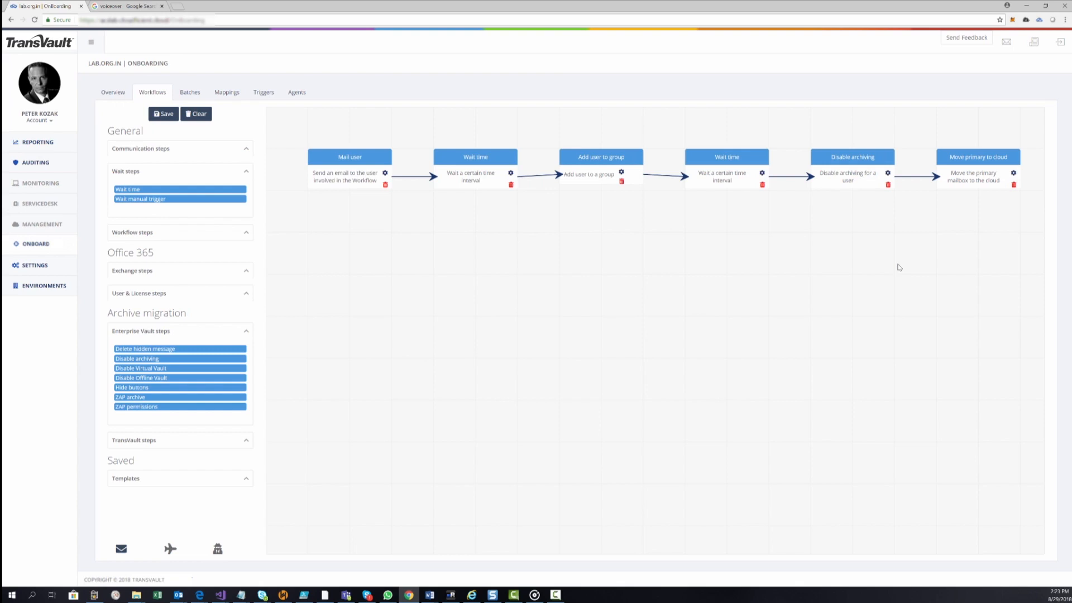
Step: Add an Assign license step beneath Move primary to cloud and a Hybrid Create Archive Mailbox step beneath Disable archiving
{"action": "left_click", "coordinate": [246, 330]}
{"action": "left_click", "coordinate": [246, 173]}
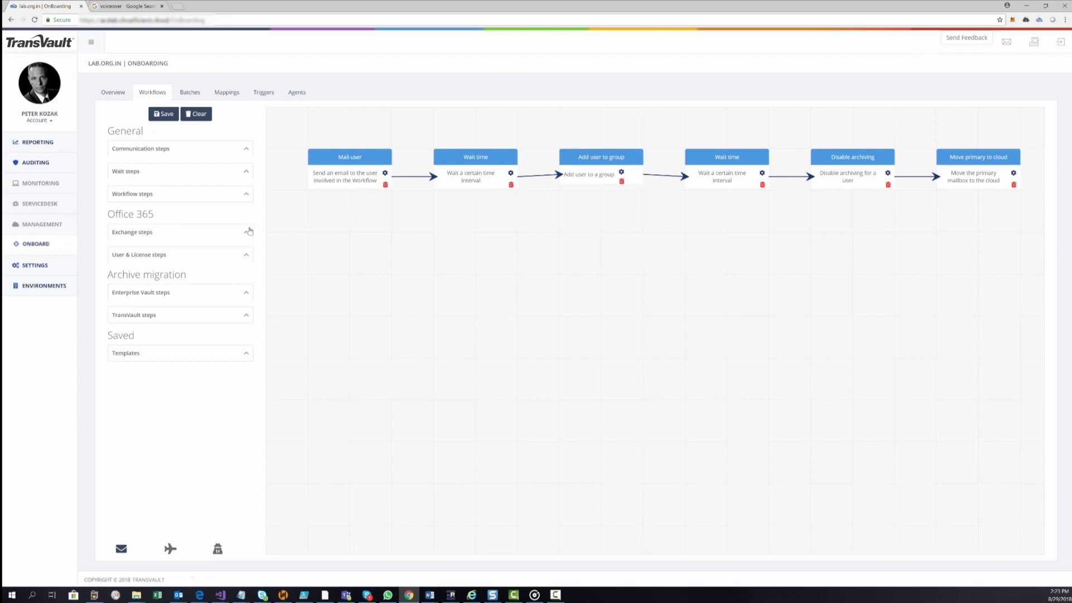
{"action": "left_click", "coordinate": [246, 256]}
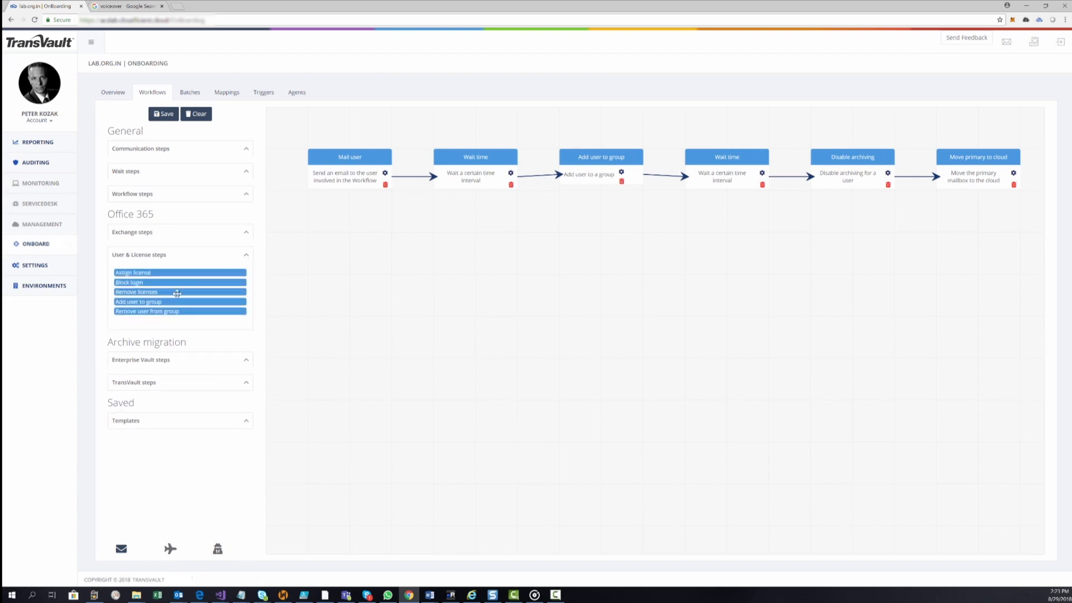
{"action": "left_click_drag", "start_coordinate": [150, 273], "coordinate": [962, 238]}
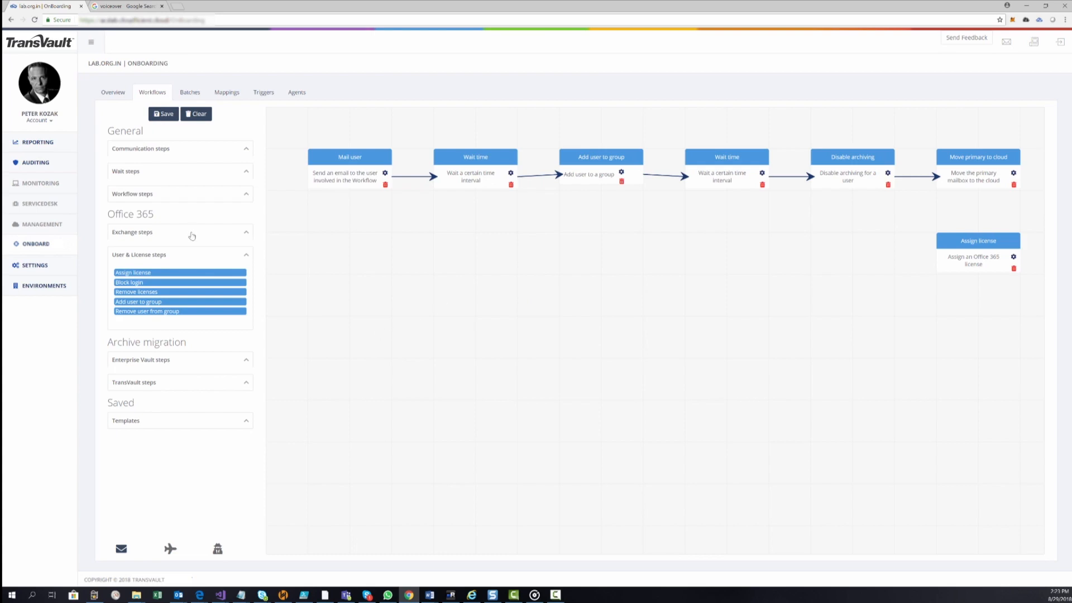
{"action": "left_click", "coordinate": [191, 233]}
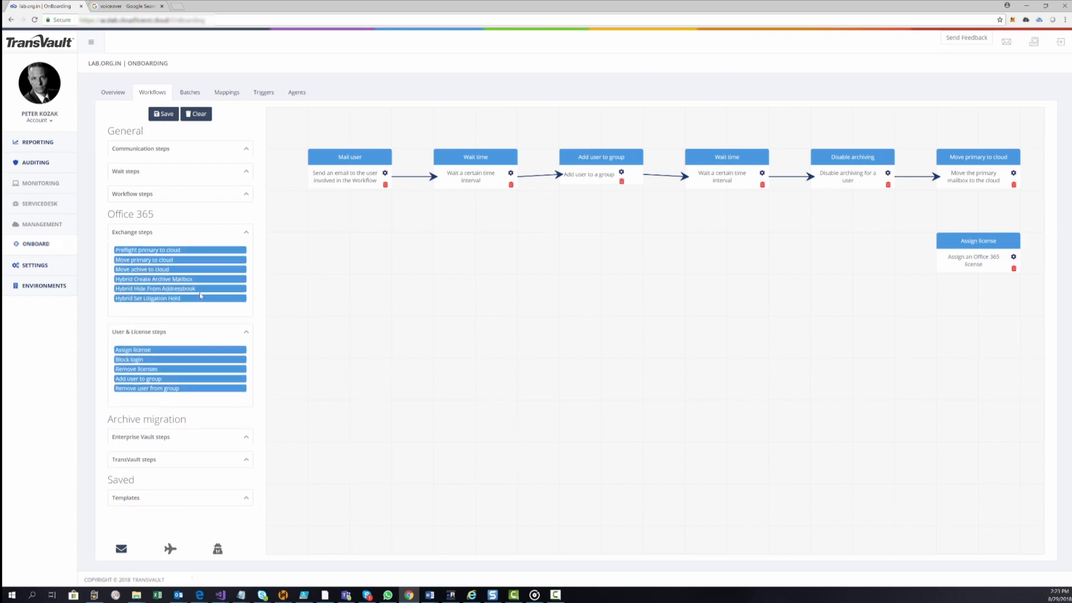
{"action": "left_click_drag", "start_coordinate": [169, 279], "coordinate": [833, 247]}
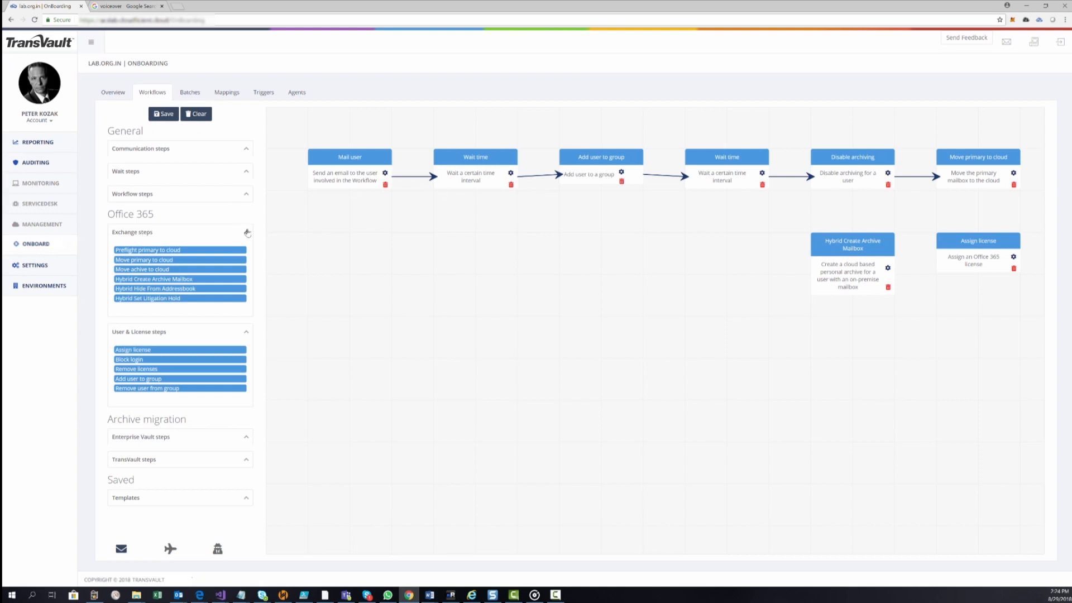
Step: Add the TransVault steps Gather archive items, Sync shortcuts, Migrate archive and Process shortcuts to the canvas
{"action": "left_click", "coordinate": [246, 233]}
{"action": "left_click", "coordinate": [240, 383]}
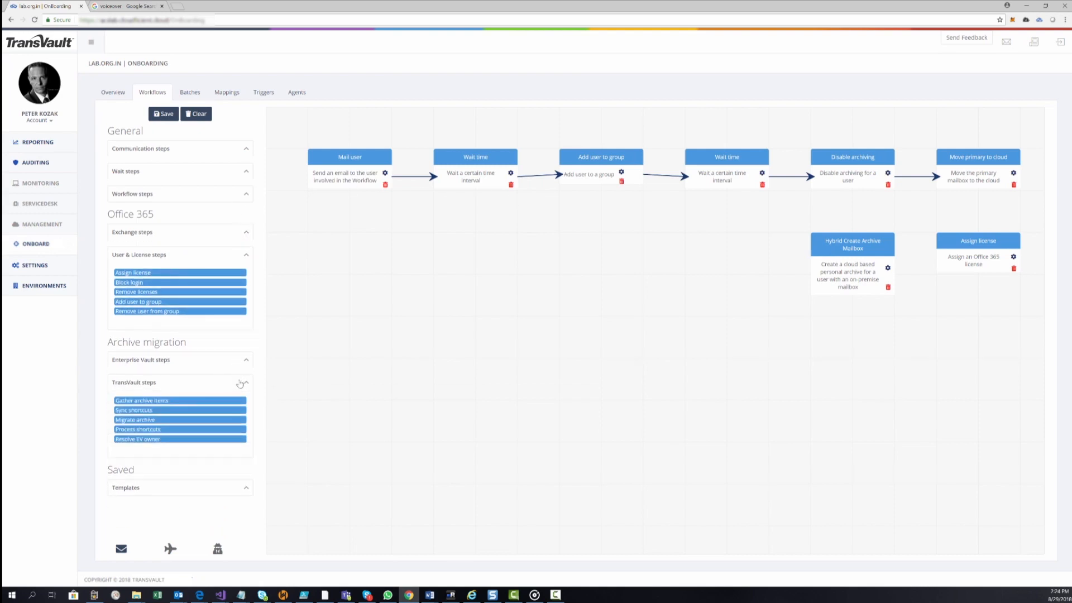
{"action": "left_click_drag", "start_coordinate": [164, 401], "coordinate": [703, 251]}
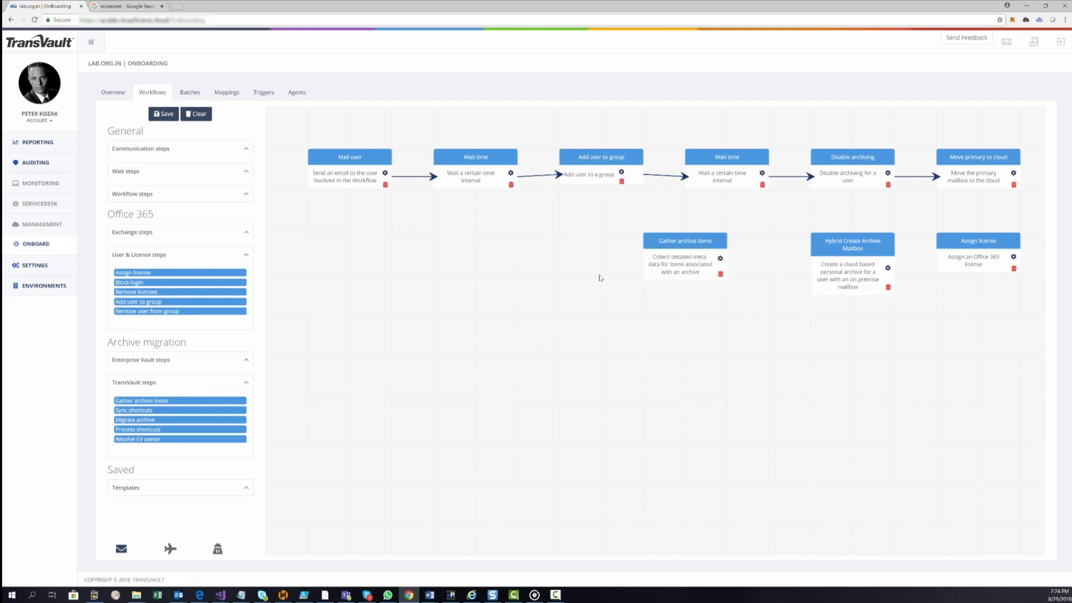
{"action": "left_click_drag", "start_coordinate": [140, 411], "coordinate": [520, 246]}
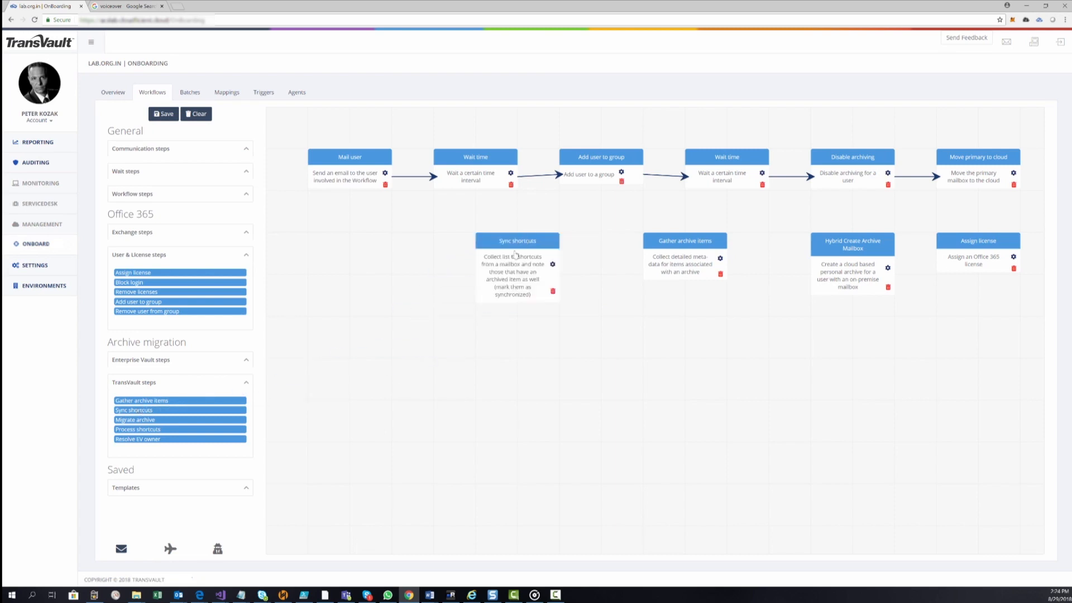
{"action": "left_click_drag", "start_coordinate": [142, 421], "coordinate": [355, 244]}
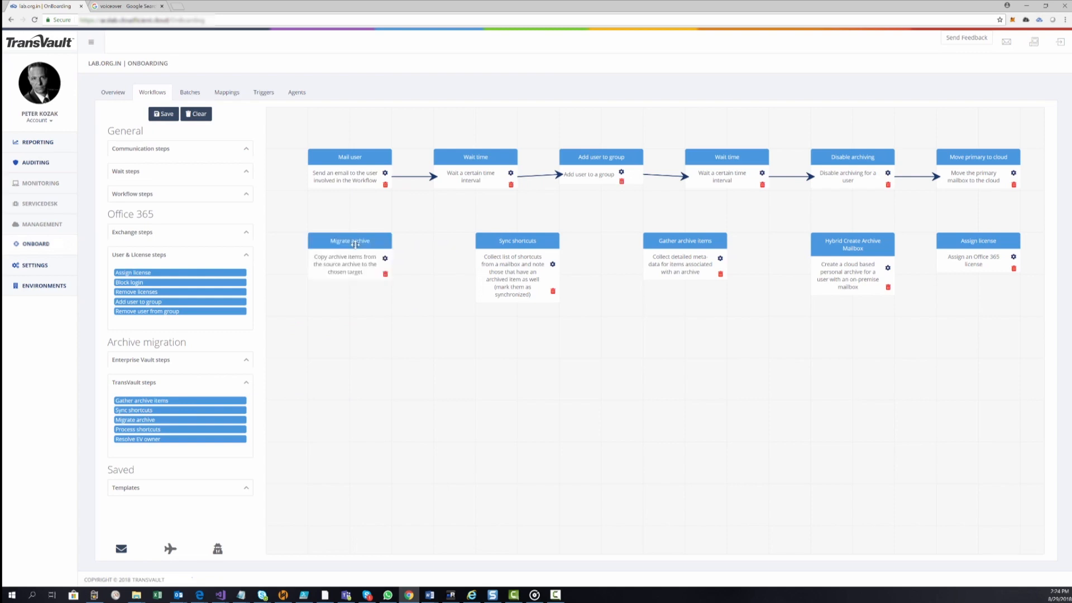
{"action": "left_click_drag", "start_coordinate": [144, 429], "coordinate": [342, 342]}
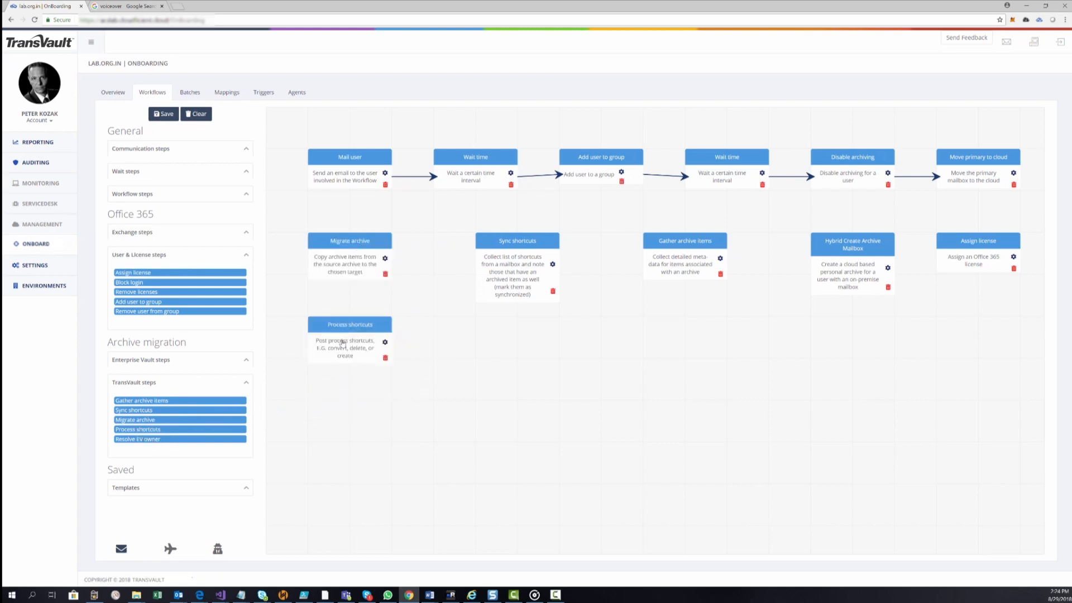
Step: Rearrange the four TransVault steps so they line up evenly in the second row, with Process shortcuts beneath Mail user
{"action": "left_click_drag", "start_coordinate": [685, 241], "coordinate": [724, 240]}
{"action": "left_click_drag", "start_coordinate": [527, 242], "coordinate": [602, 240]}
{"action": "left_click_drag", "start_coordinate": [361, 241], "coordinate": [488, 242]}
{"action": "left_click_drag", "start_coordinate": [354, 322], "coordinate": [357, 239]}
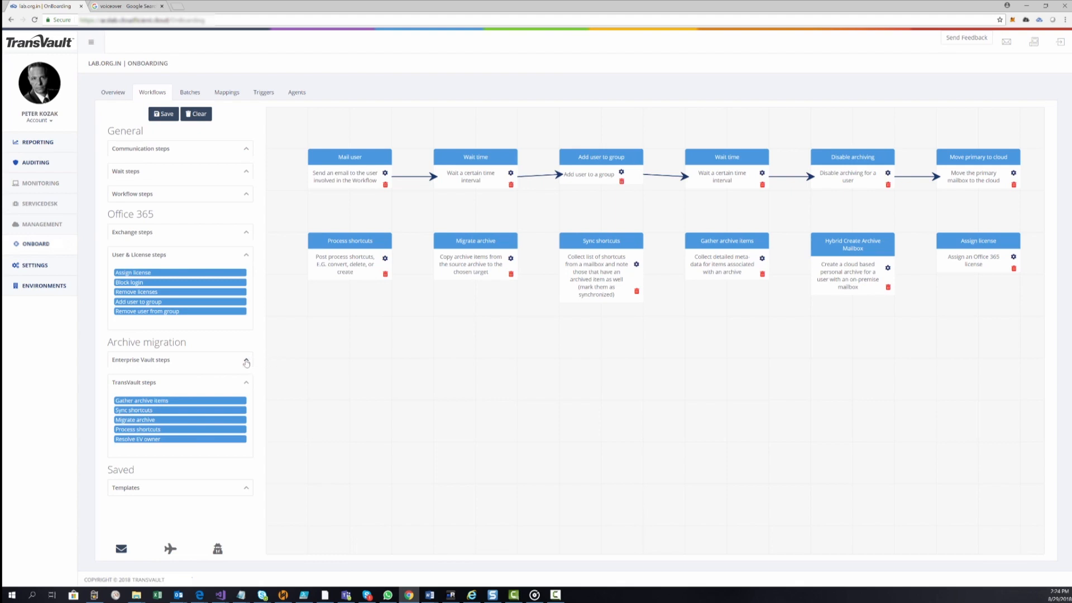
Step: Start a third row with evenly spaced Hide buttons, Disable Virtual Vault and Disable Offline Vault steps
{"action": "left_click", "coordinate": [246, 359]}
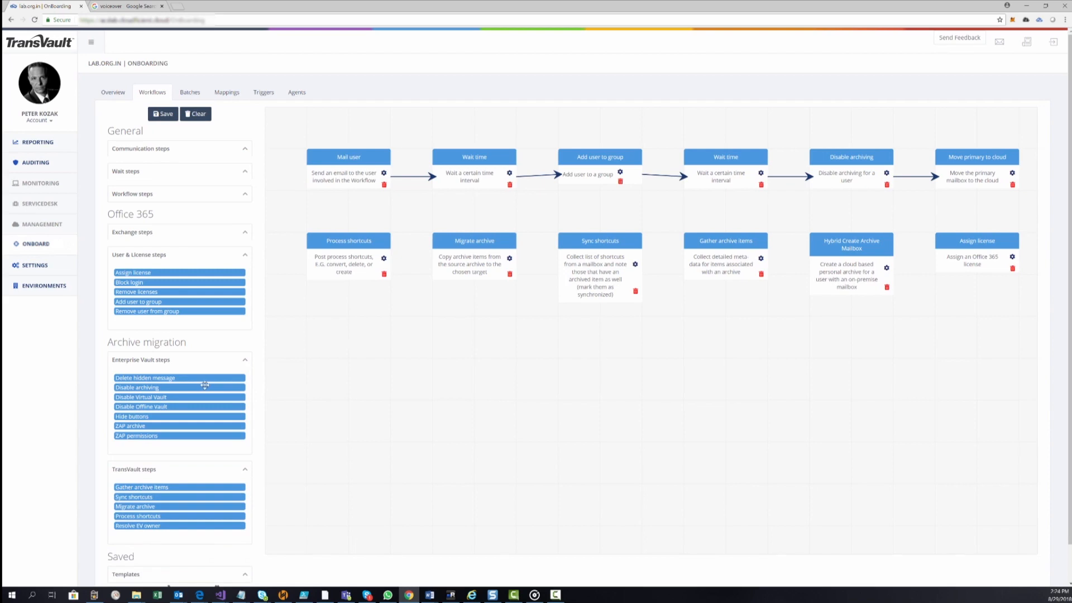
{"action": "left_click_drag", "start_coordinate": [152, 417], "coordinate": [341, 351]}
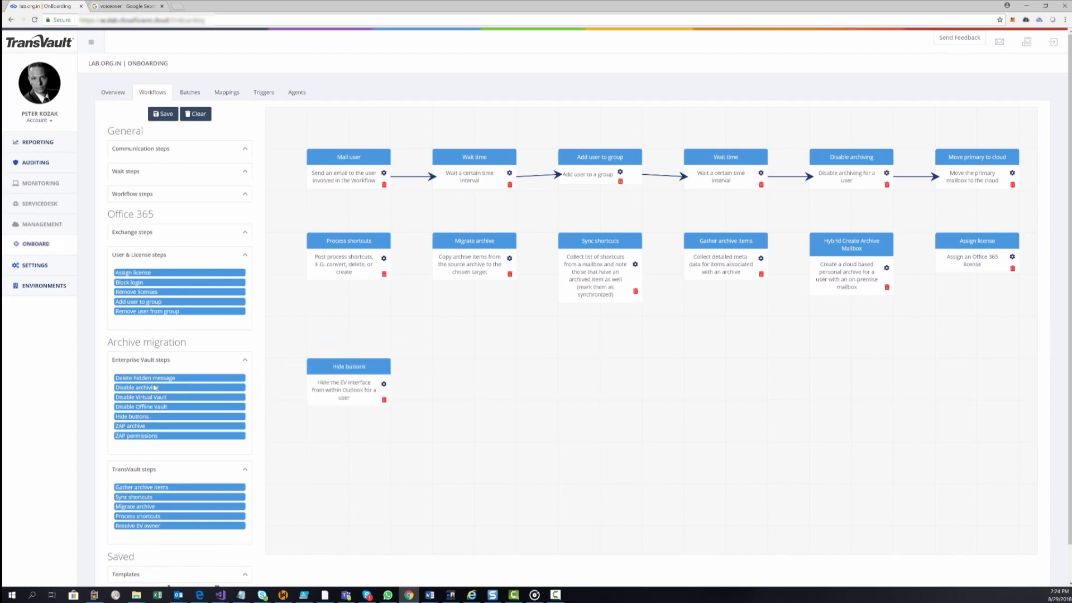
{"action": "left_click_drag", "start_coordinate": [386, 389], "coordinate": [453, 371]}
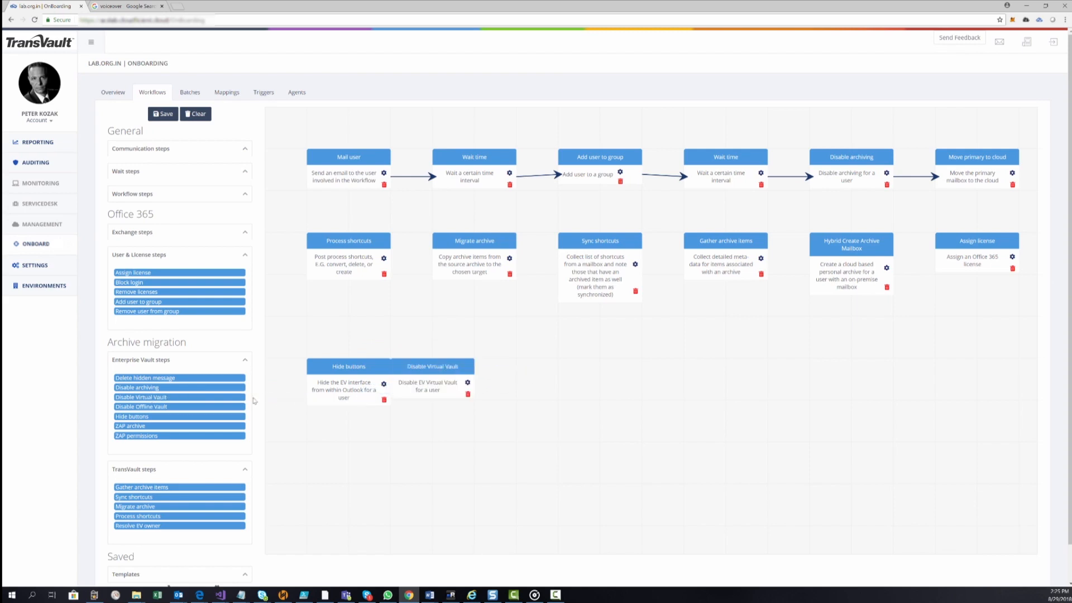
{"action": "left_click_drag", "start_coordinate": [159, 406], "coordinate": [642, 373]}
{"action": "mouse_move", "coordinate": [419, 369]}
{"action": "left_mouse_down"}
{"action": "mouse_move", "coordinate": [470, 369]}
{"action": "mouse_move", "coordinate": [421, 369]}
{"action": "left_mouse_up"}
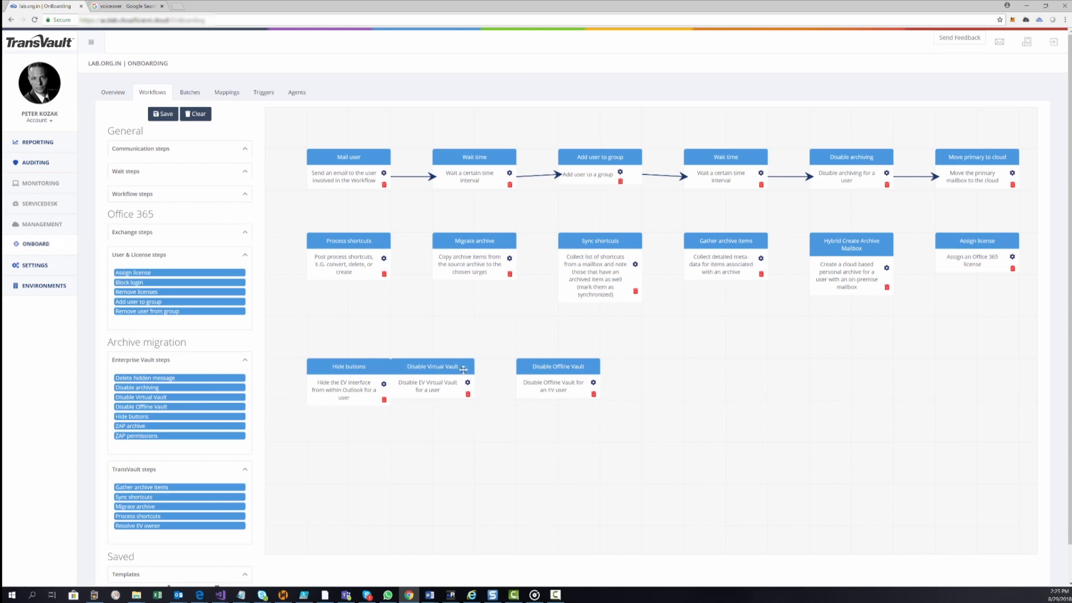
{"action": "left_click_drag", "start_coordinate": [555, 367], "coordinate": [597, 369]}
{"action": "left_click_drag", "start_coordinate": [437, 366], "coordinate": [471, 369]}
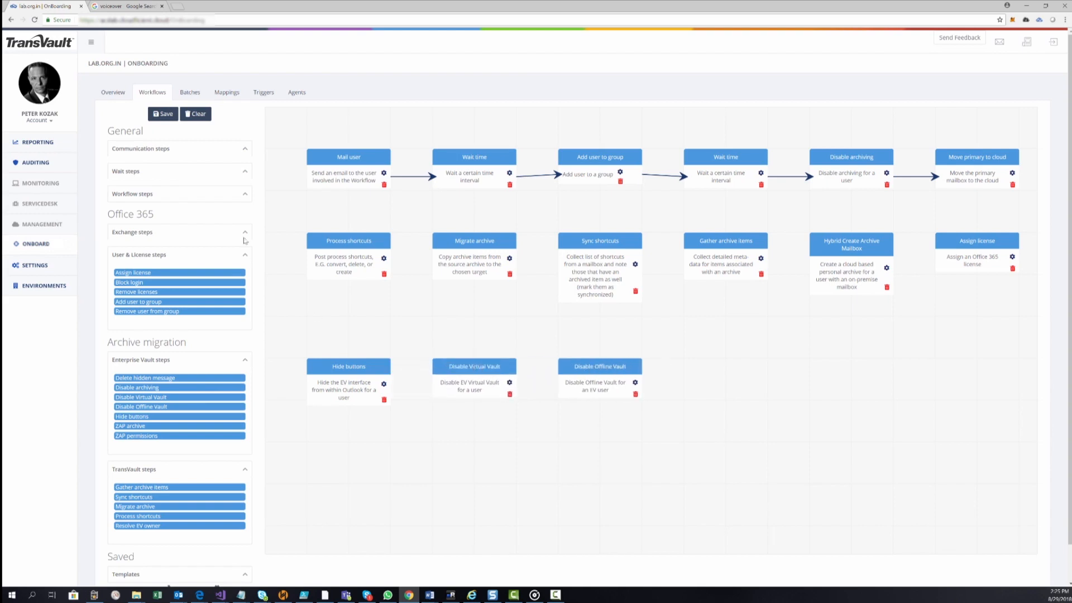
Step: Complete the third row with Mail user, Wait time and Delete hidden message steps, and place ZAP permissions beneath the last one
{"action": "left_click", "coordinate": [218, 152]}
{"action": "left_click_drag", "start_coordinate": [228, 177], "coordinate": [720, 381]}
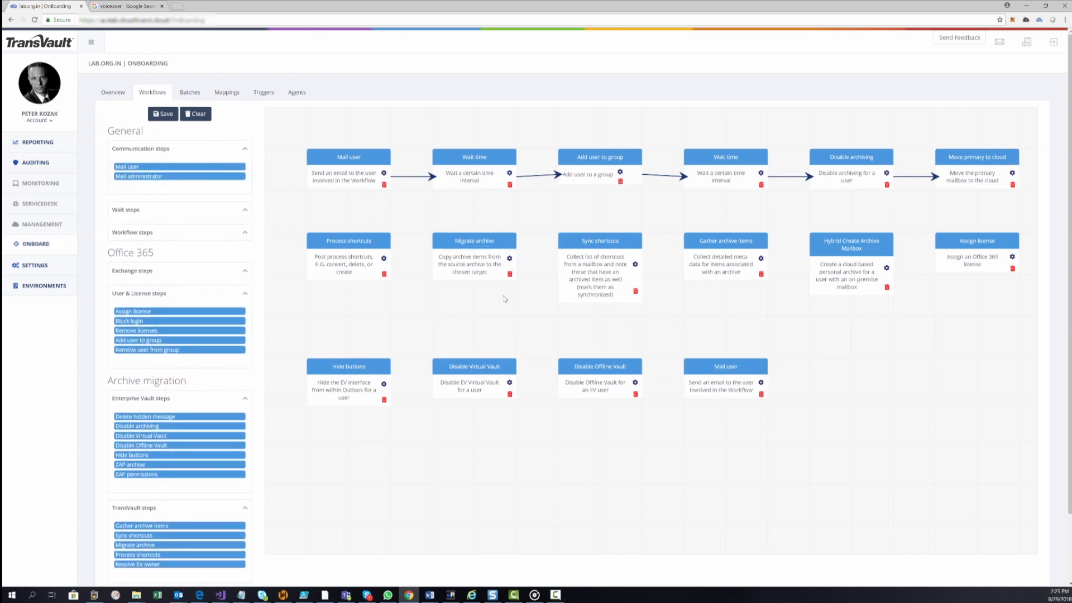
{"action": "left_click", "coordinate": [145, 212]}
{"action": "left_click_drag", "start_coordinate": [137, 236], "coordinate": [840, 385]}
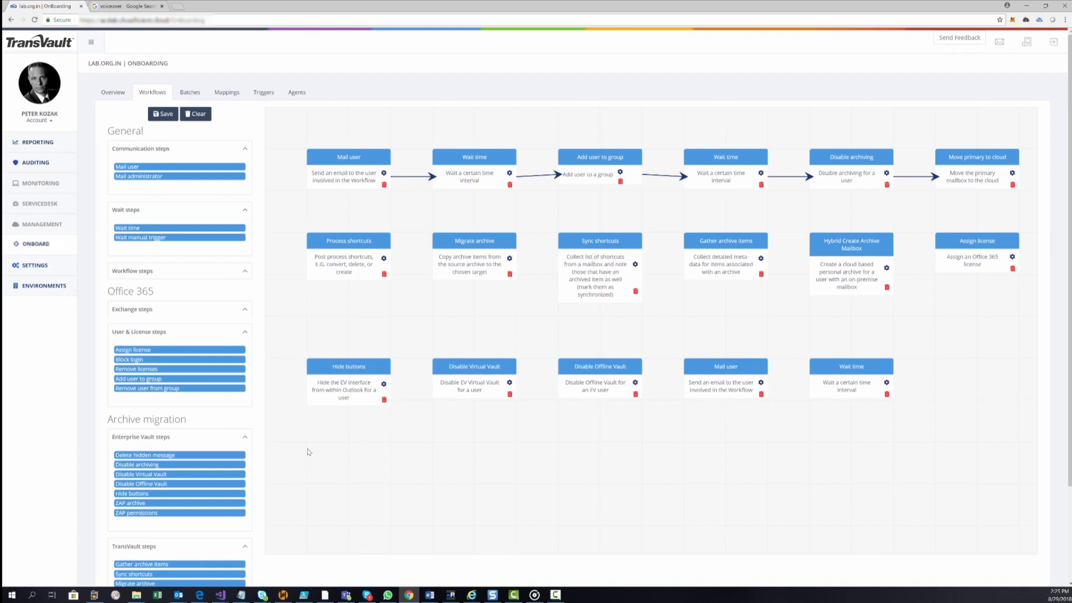
{"action": "left_click_drag", "start_coordinate": [183, 451], "coordinate": [991, 372]}
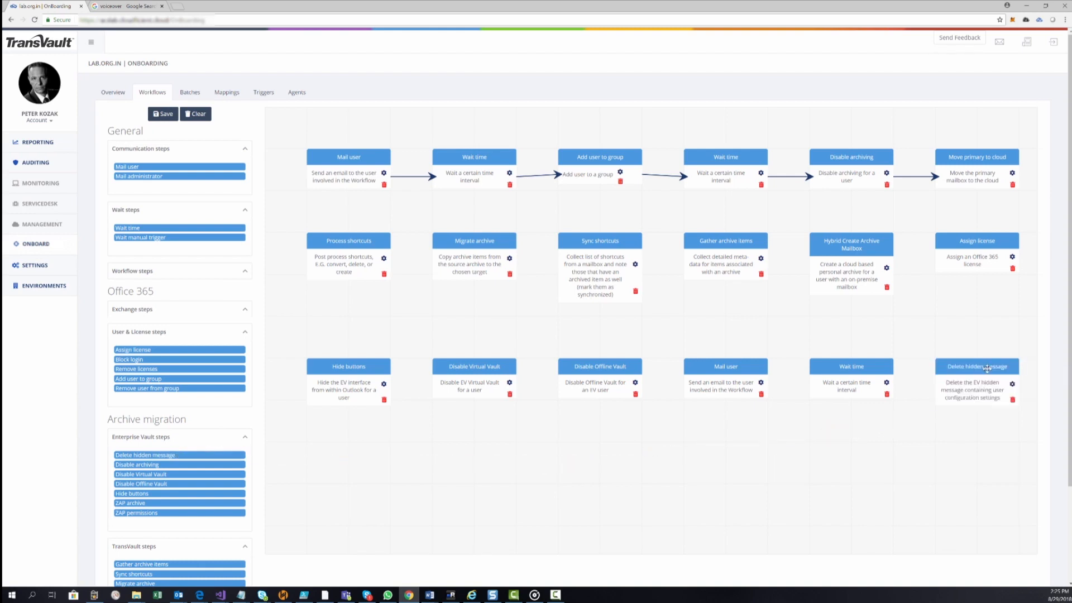
{"action": "left_click_drag", "start_coordinate": [134, 512], "coordinate": [951, 479]}
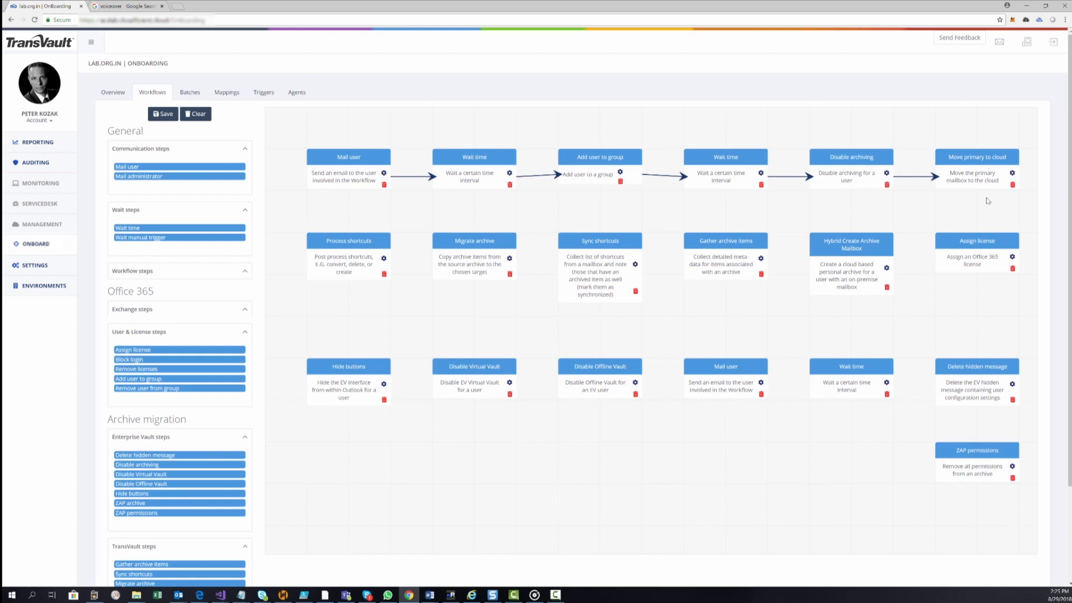
Step: Connect the remaining steps in sequence from Move primary to cloud through the second and third rows to ZAP permissions
{"action": "left_click_drag", "start_coordinate": [981, 182], "coordinate": [968, 265]}
{"action": "mouse_move", "coordinate": [861, 268]}
{"action": "left_mouse_down"}
{"action": "mouse_move", "coordinate": [472, 259]}
{"action": "mouse_move", "coordinate": [374, 269]}
{"action": "mouse_move", "coordinate": [366, 348]}
{"action": "mouse_move", "coordinate": [366, 400]}
{"action": "mouse_move", "coordinate": [492, 388]}
{"action": "mouse_move", "coordinate": [849, 390]}
{"action": "left_mouse_up"}
{"action": "left_click_drag", "start_coordinate": [860, 389], "coordinate": [976, 392]}
{"action": "left_click_drag", "start_coordinate": [976, 398], "coordinate": [977, 454]}
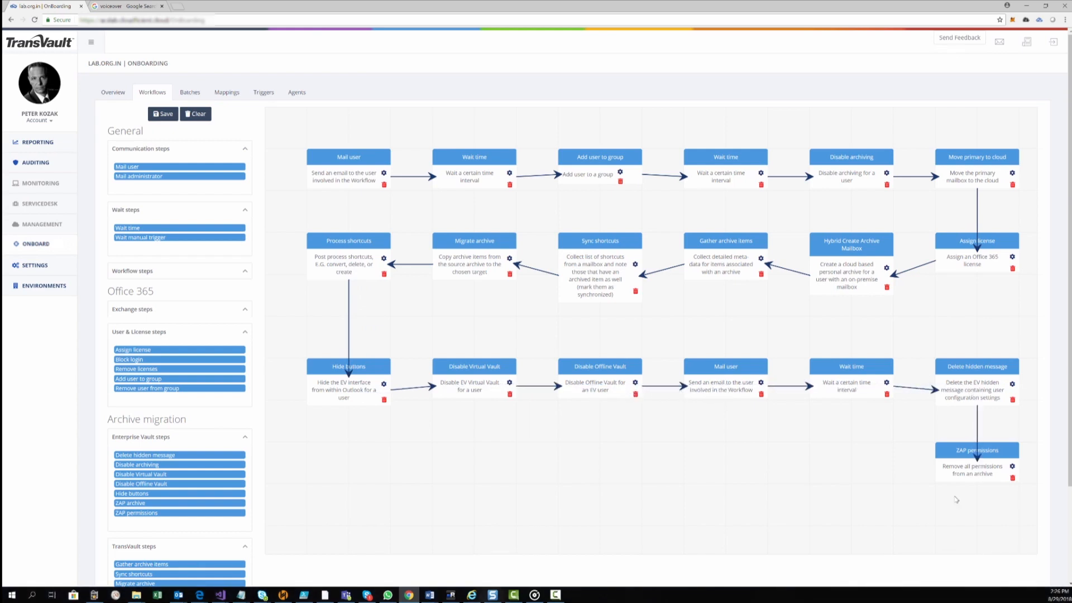